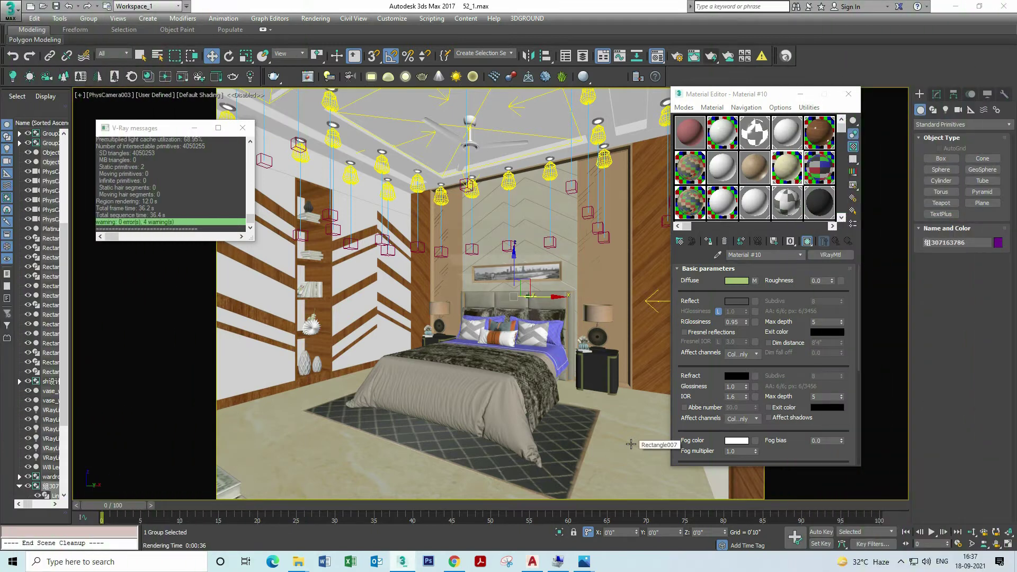
Step: Select the rug and confirm Gamma/LUT correction is enabled at 2.2 in Preferences
left_click(630, 444)
left_click(401, 21)
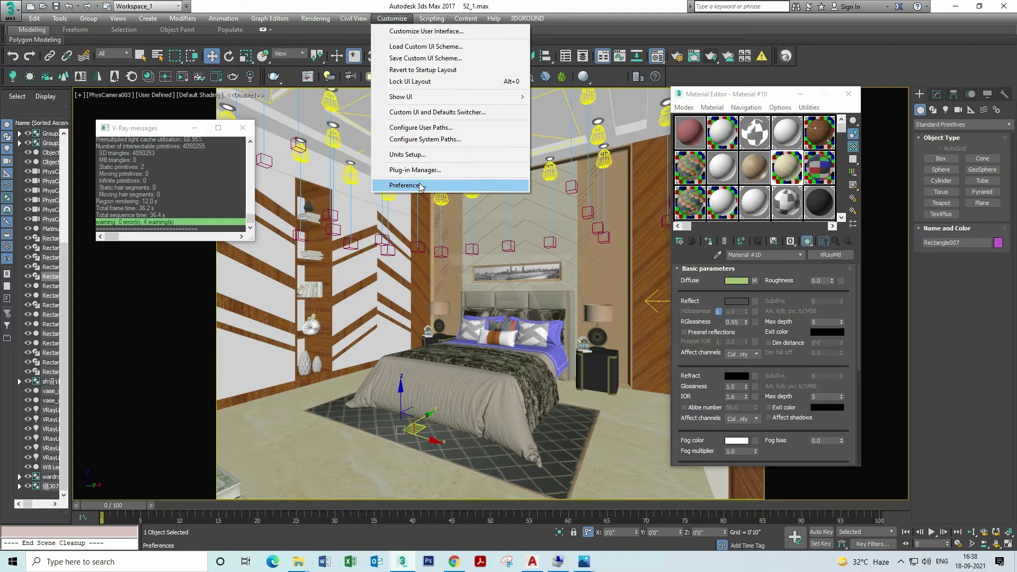
left_click(418, 185)
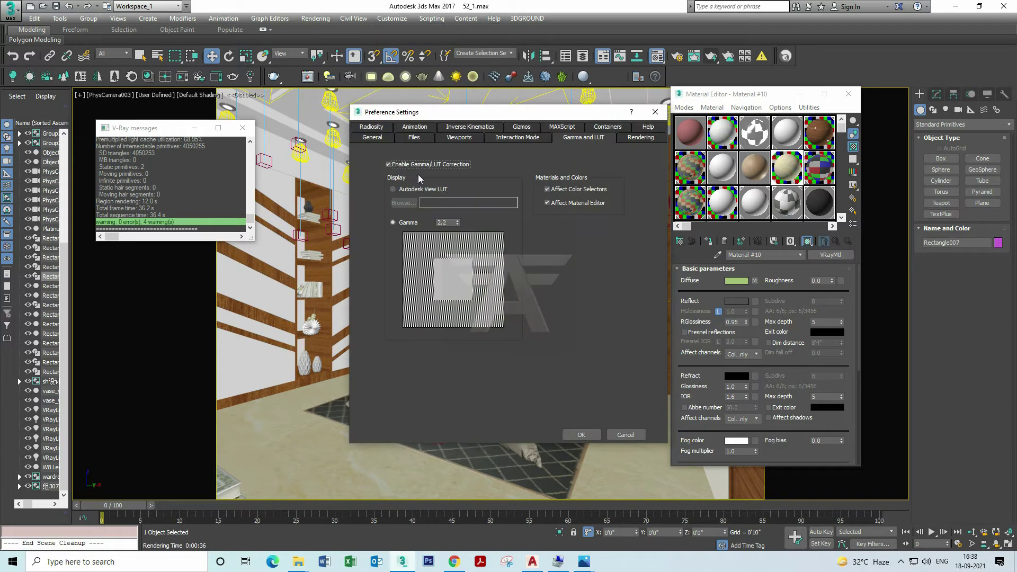
left_click(388, 165)
left_click(392, 165)
Step: Close Preferences, keep V-Ray colour mapping mode on 'Color mapping and gamma', and render
left_click(586, 435)
left_click(676, 59)
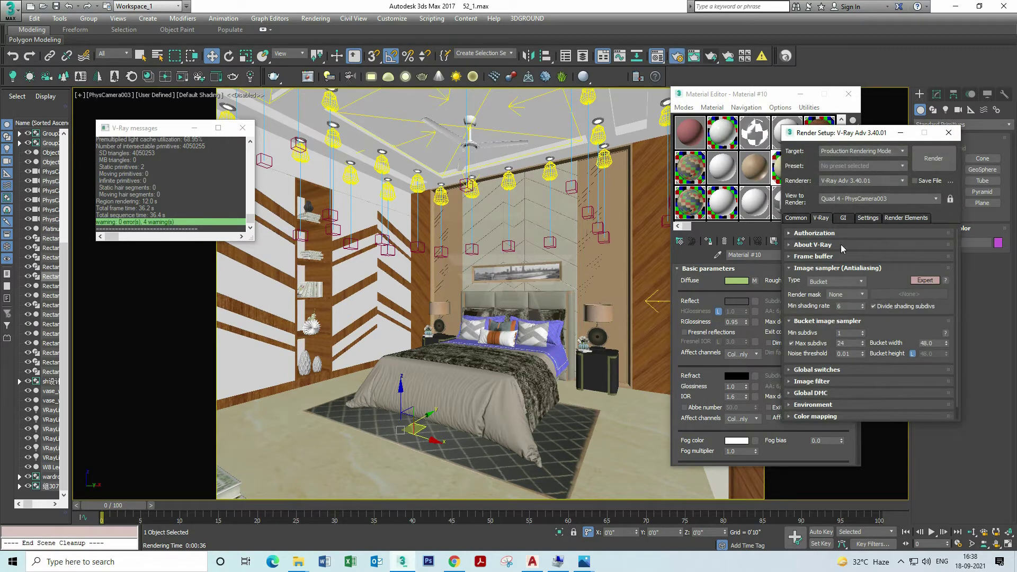
scroll(815, 404, "down", 1)
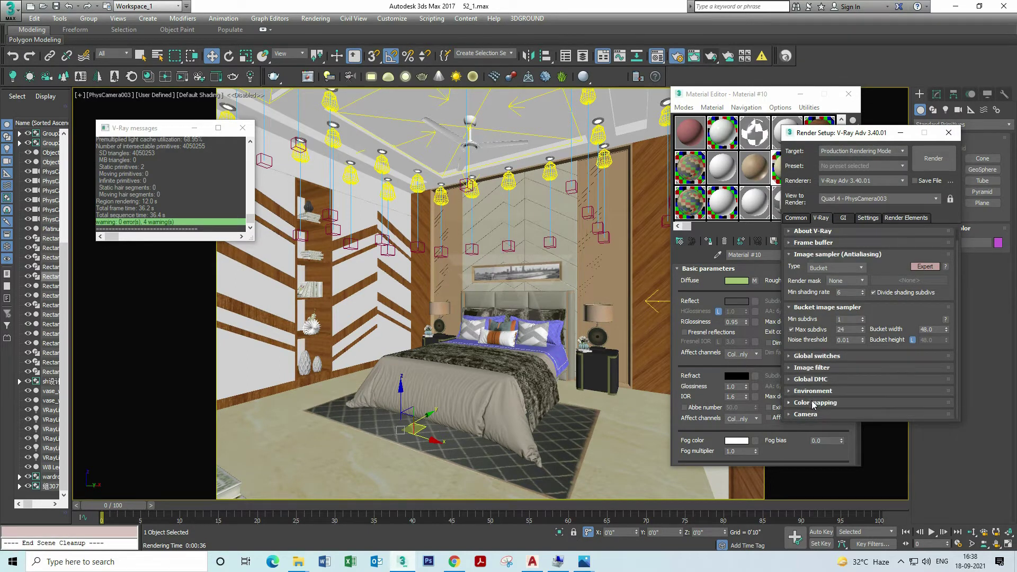
left_click(815, 405)
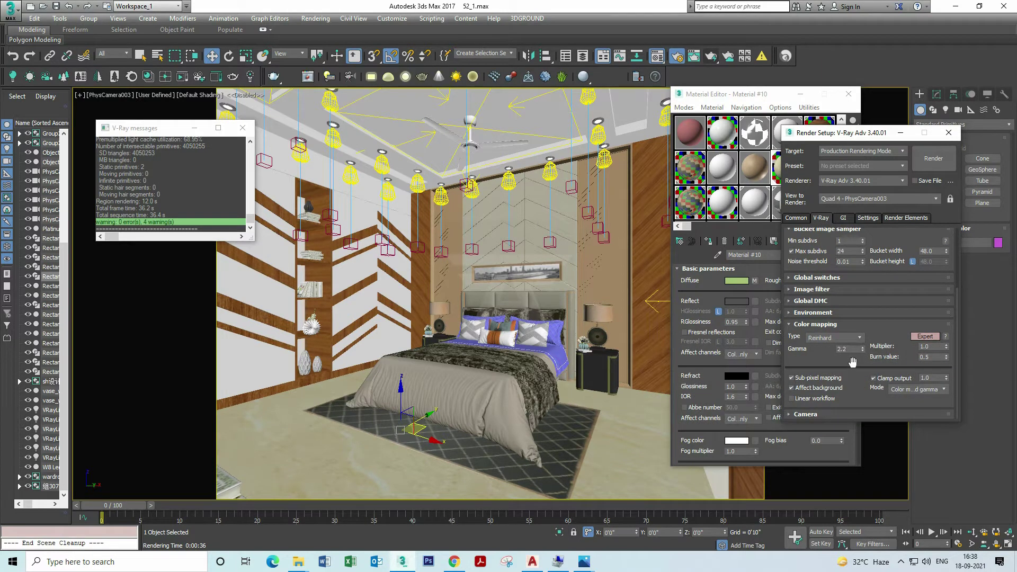
left_click(911, 390)
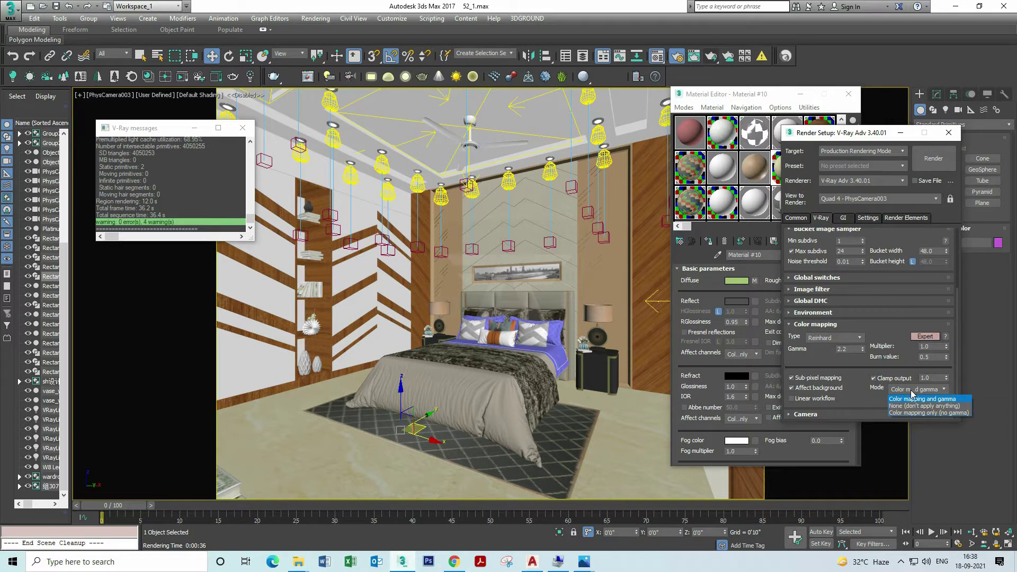
left_click(941, 400)
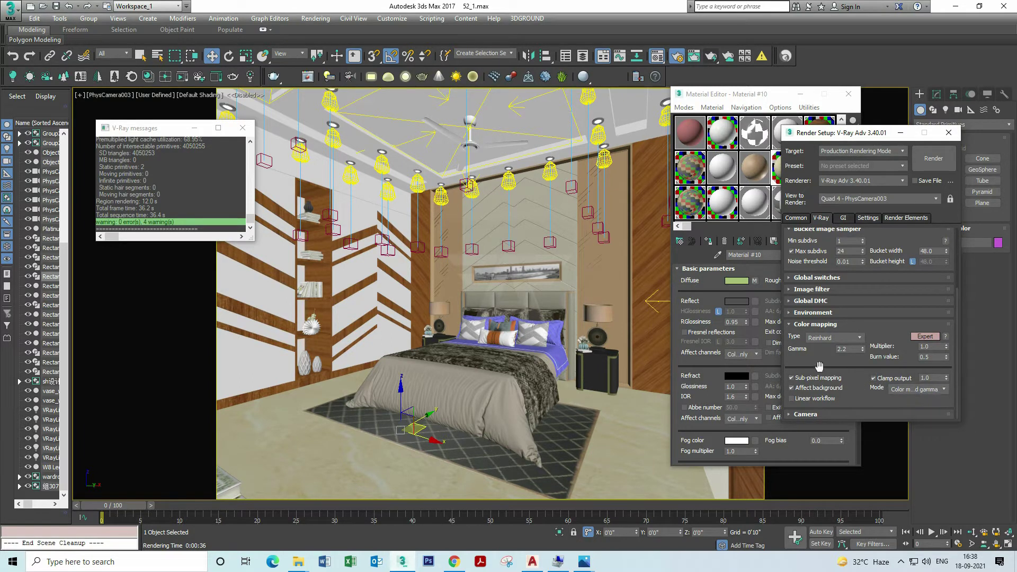
left_click(934, 159)
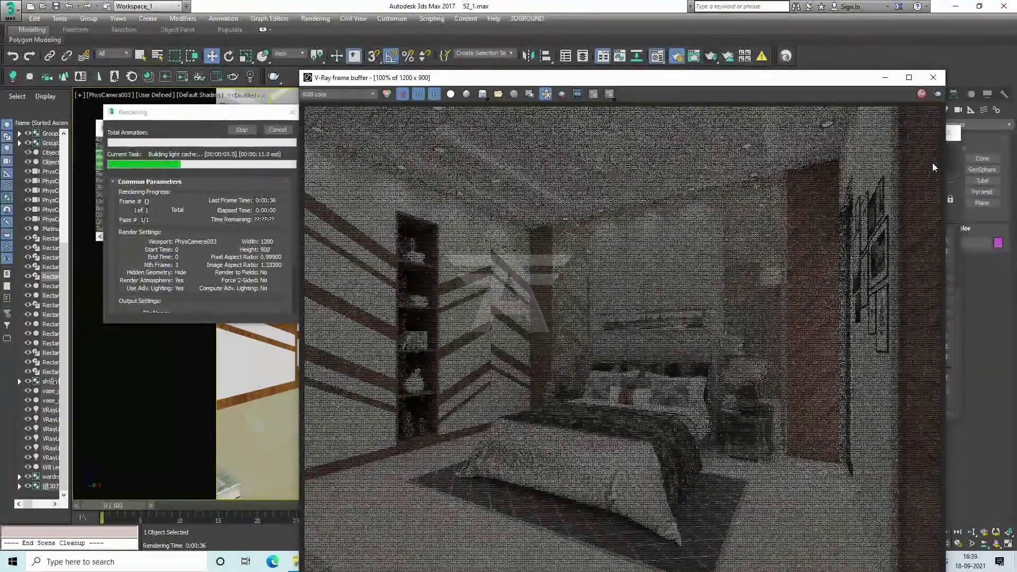
Step: Move the V-Ray frame buffer up and left while the bedroom render finishes
left_click_drag(698, 82, 591, 40)
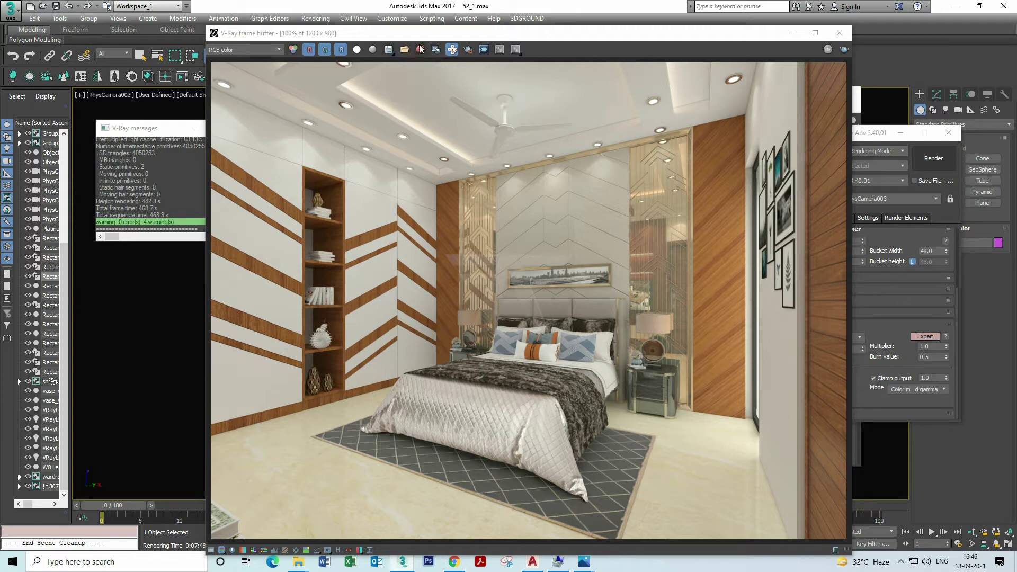
Step: Enable Region render and mark a region over the right half of the bedroom image
left_click(468, 49)
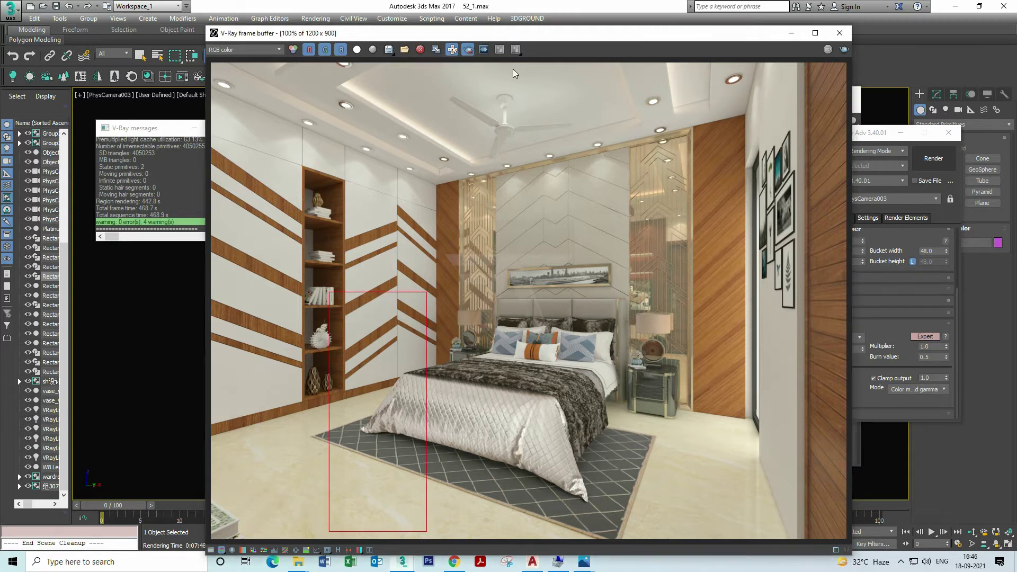
left_click_drag(507, 64, 885, 543)
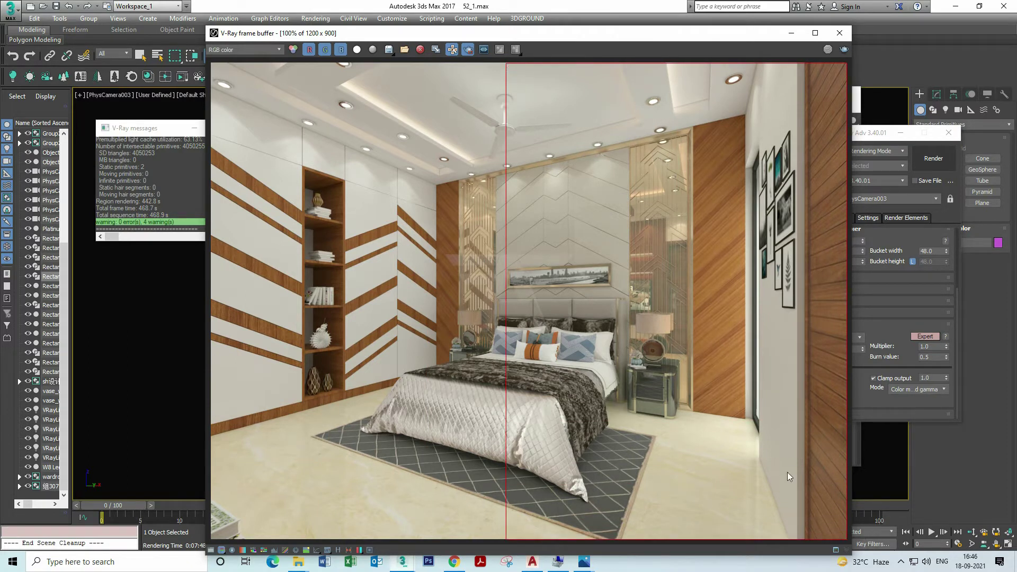
left_click_drag(507, 66, 517, 67)
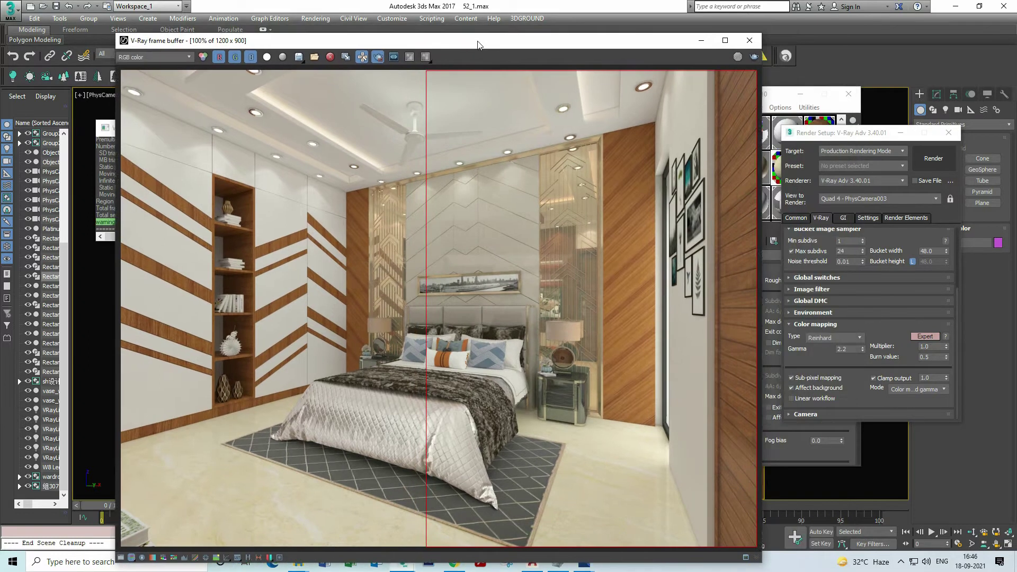
left_click_drag(571, 37, 443, 44)
Step: Turn off Gamma/LUT correction in the 3ds Max Preferences
left_click(392, 18)
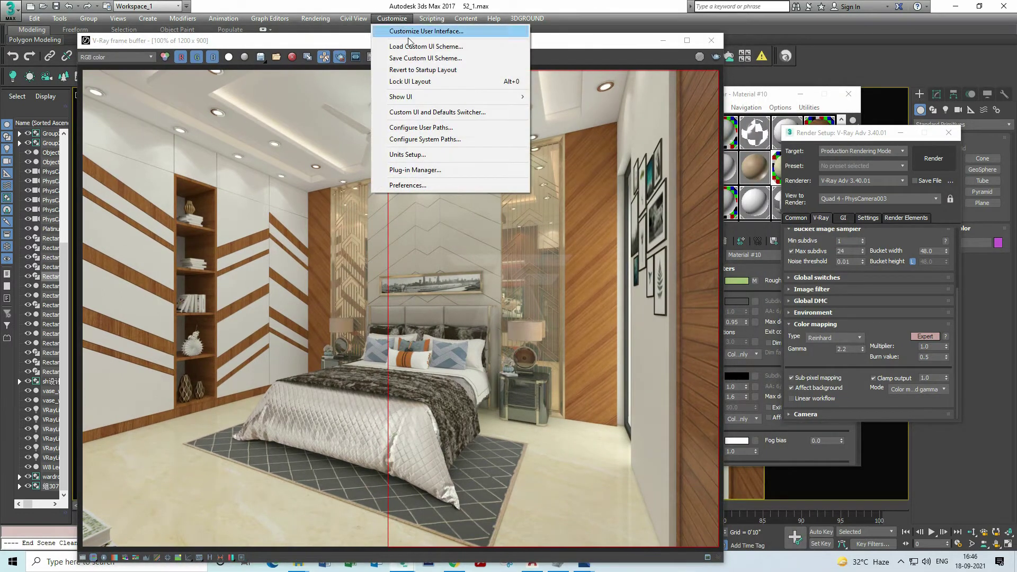
left_click(428, 186)
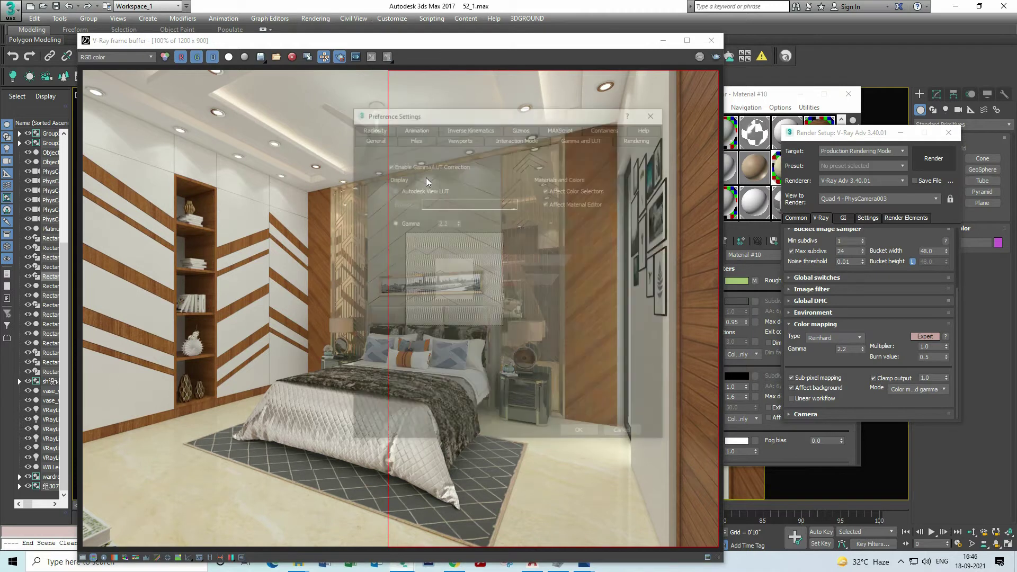
left_click(435, 166)
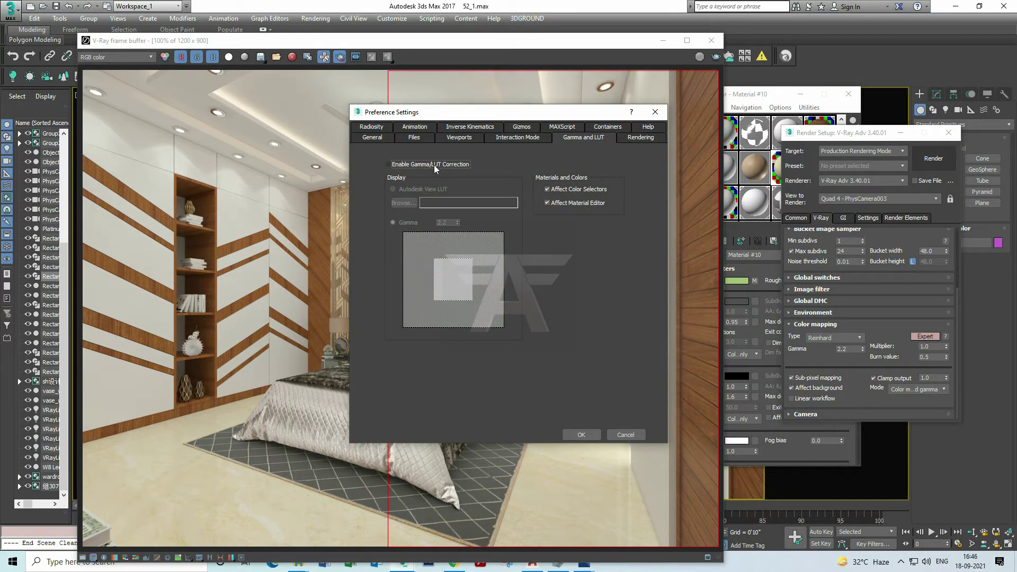
left_click(588, 436)
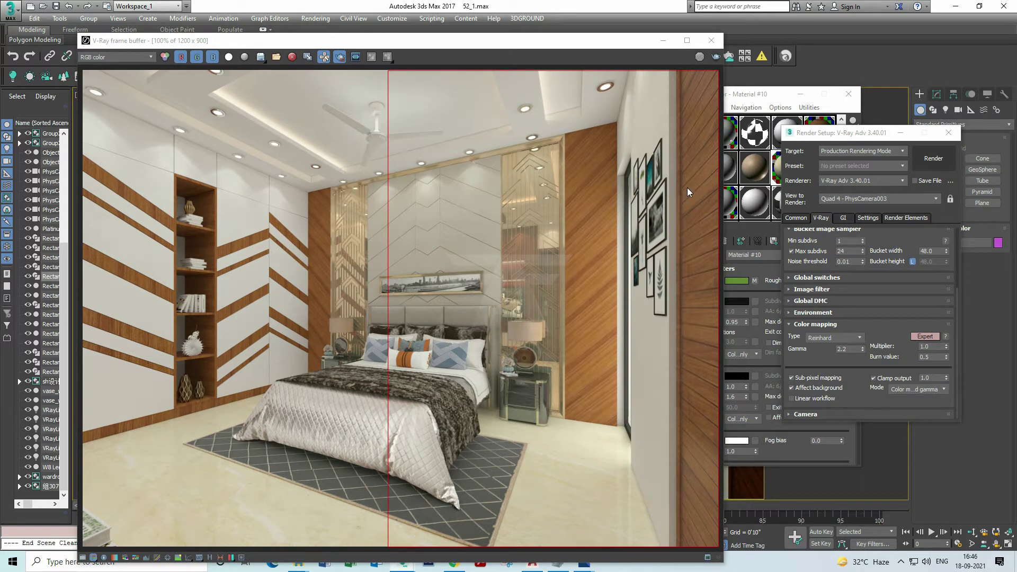
mouse_move(798, 349)
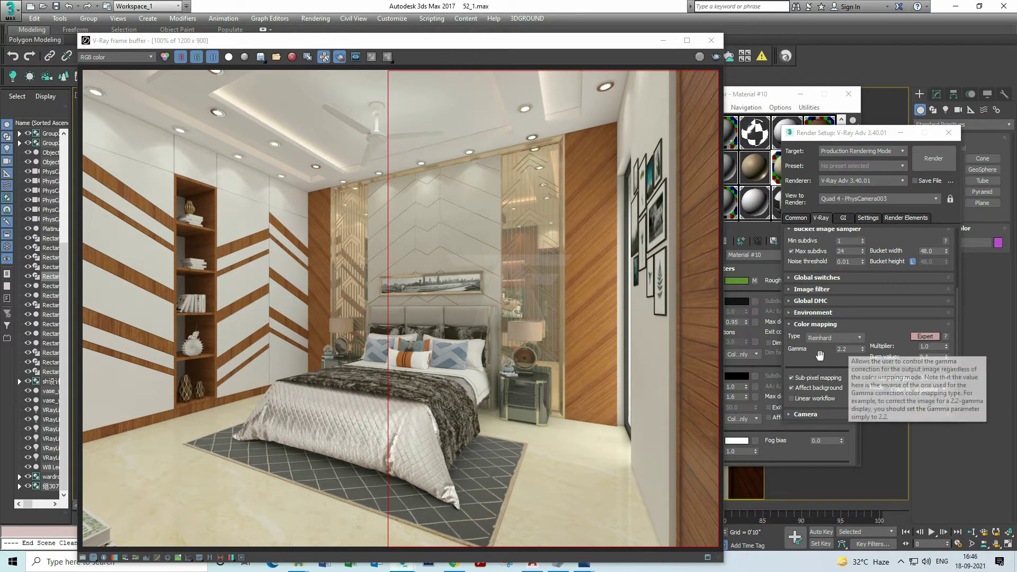
Step: Set V-Ray colour mapping mode to 'Color mapping only (no gamma)'
left_click(921, 390)
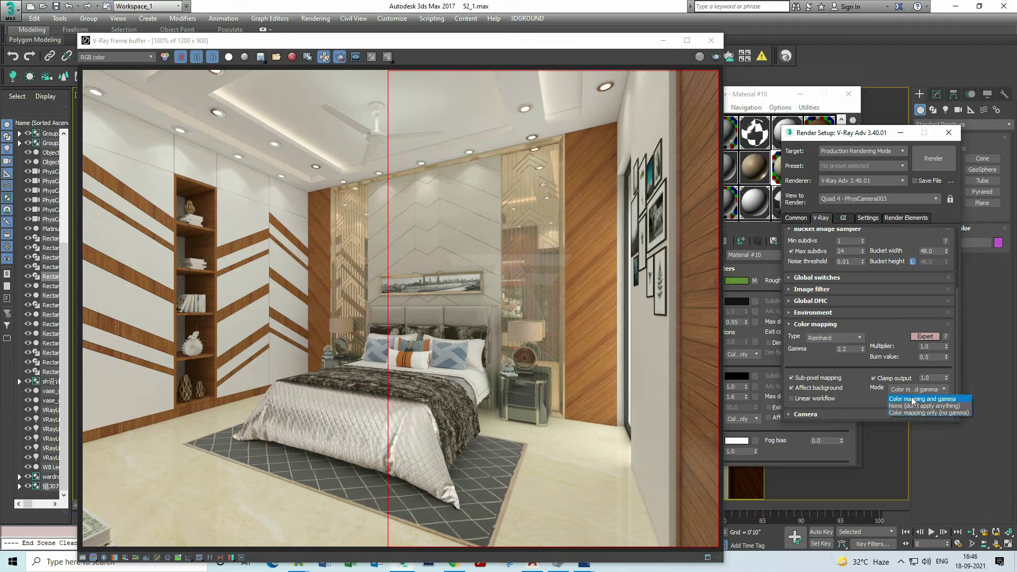
left_click(916, 413)
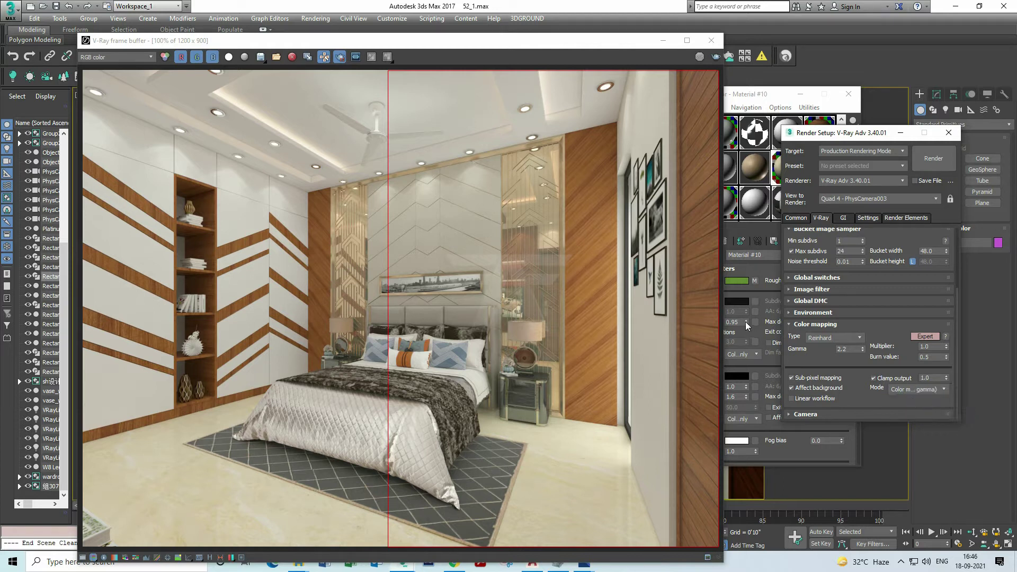
left_click(531, 234)
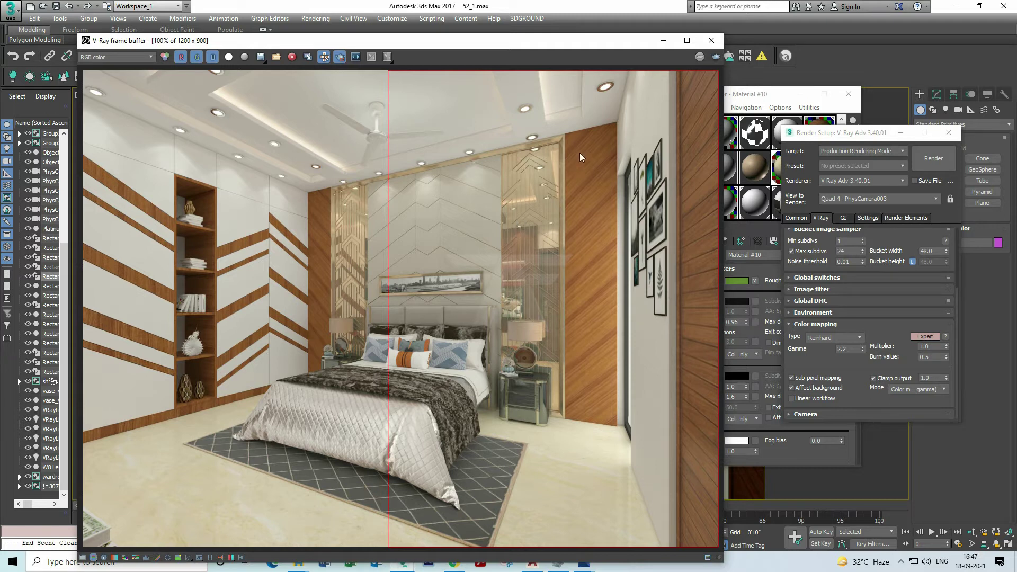
Step: Re-render the marked right-half region with the no-gamma settings using Render last
left_click(716, 56)
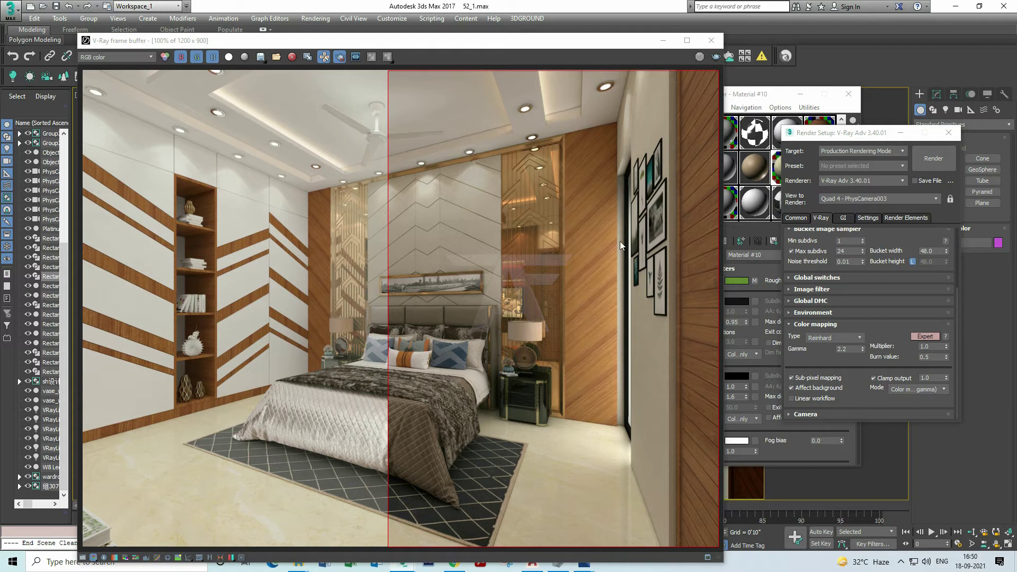
left_click(340, 58)
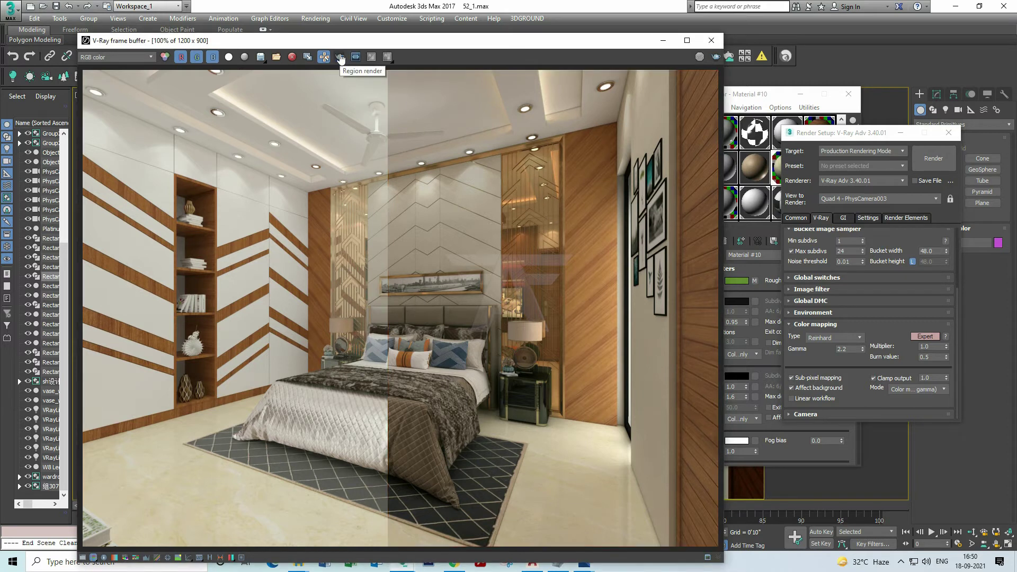
left_click(340, 57)
left_click(340, 57)
left_click(189, 558)
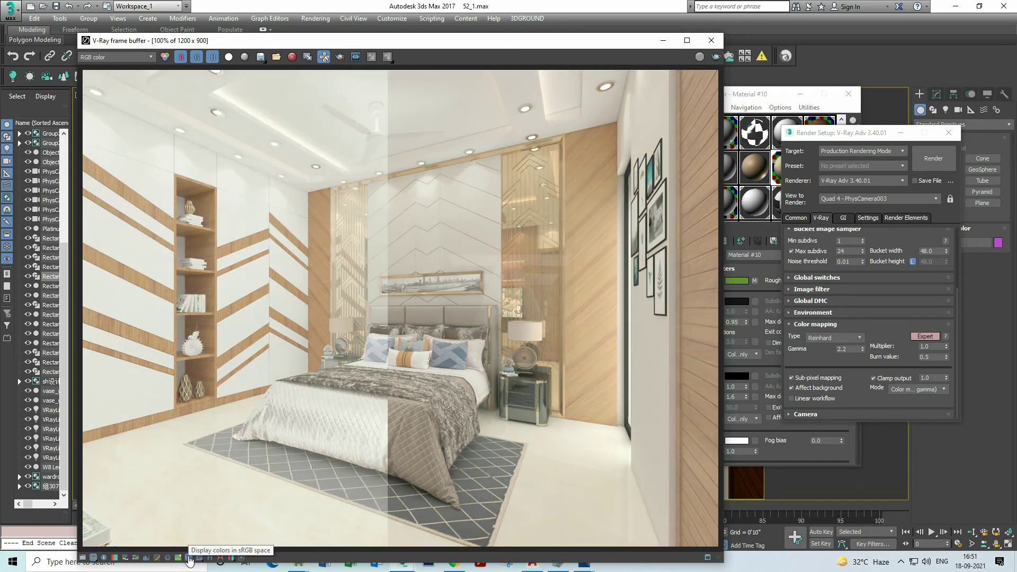
left_click(189, 559)
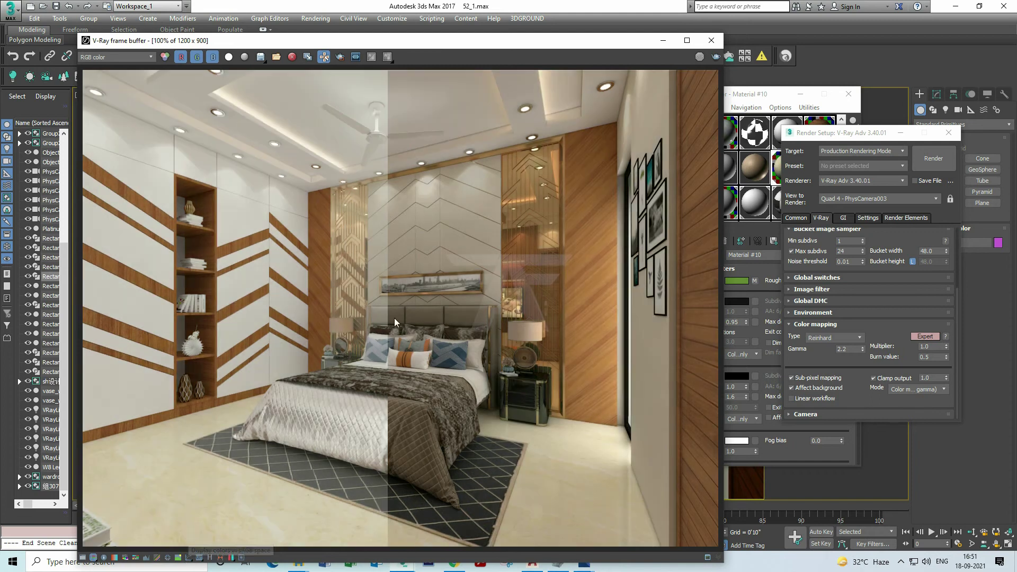
left_click(261, 57)
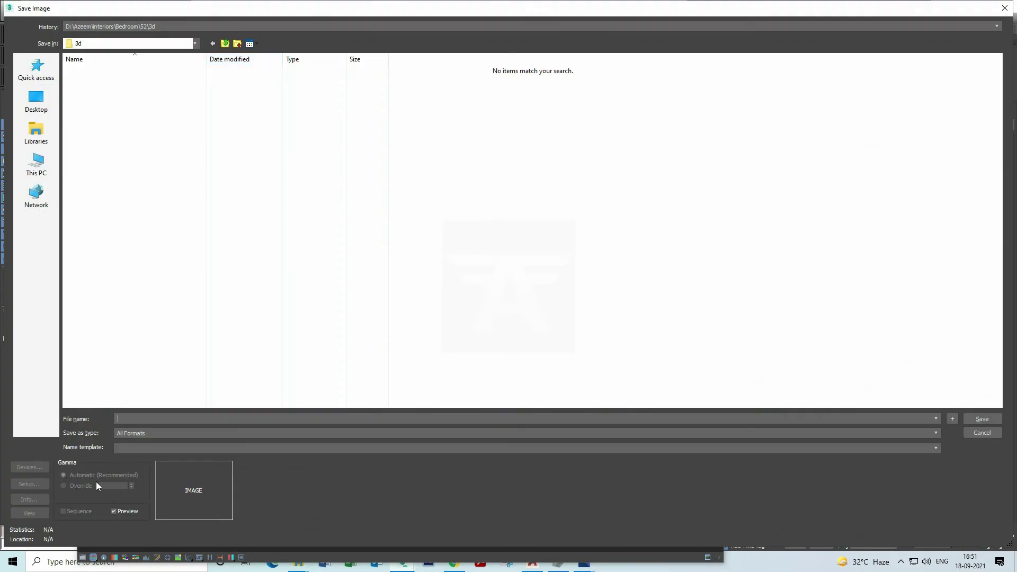
left_click(982, 433)
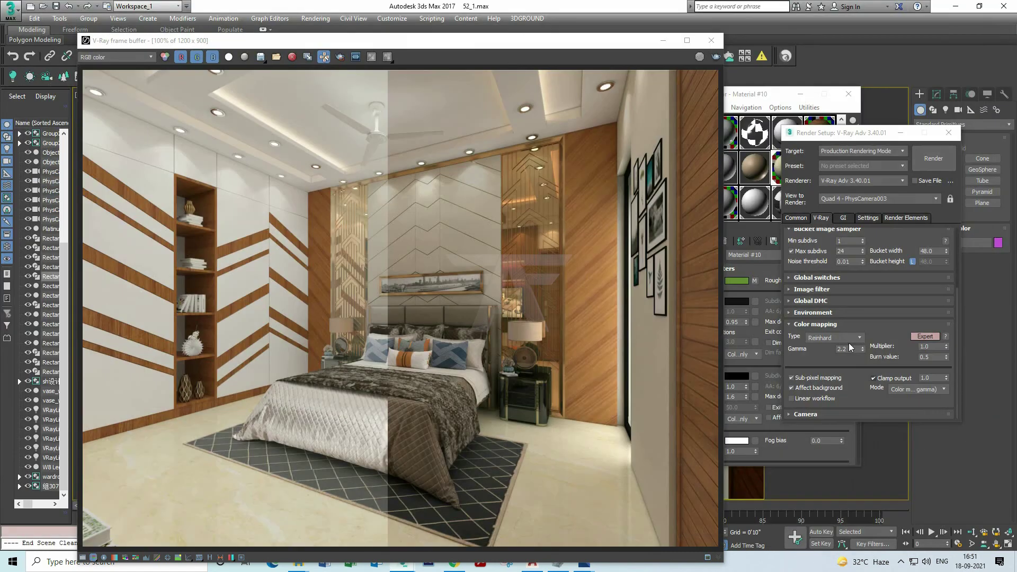